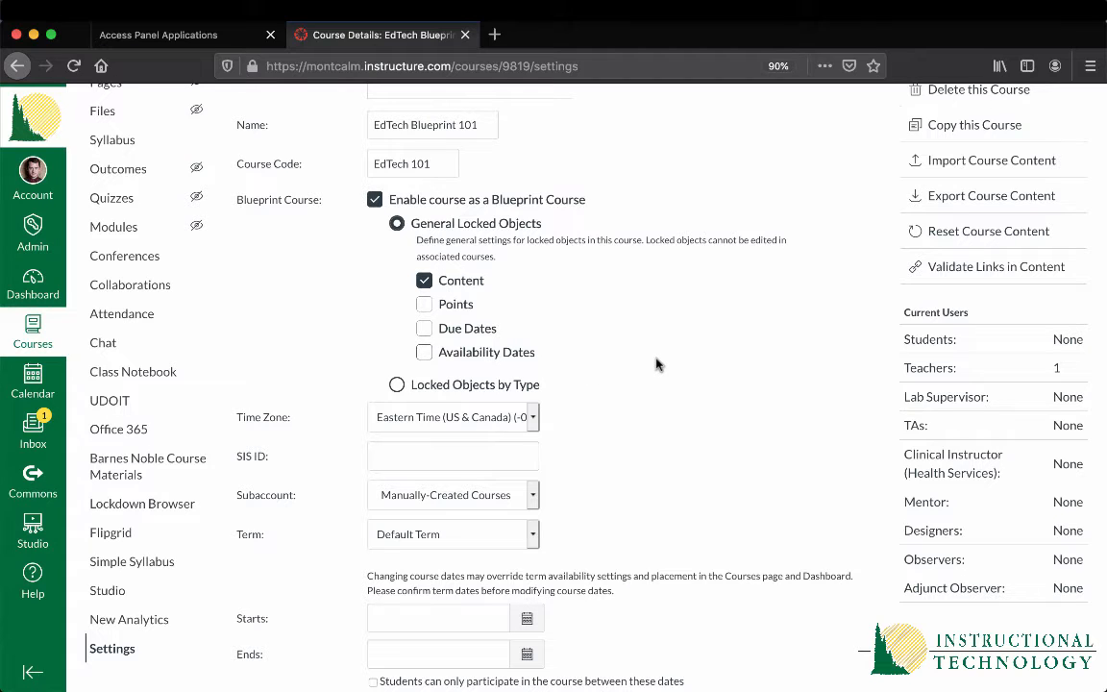
Assign EdTech Blueprint 101 to the EdTech Dialect subaccount and update the course details.
scroll(656, 364, "up", 3)
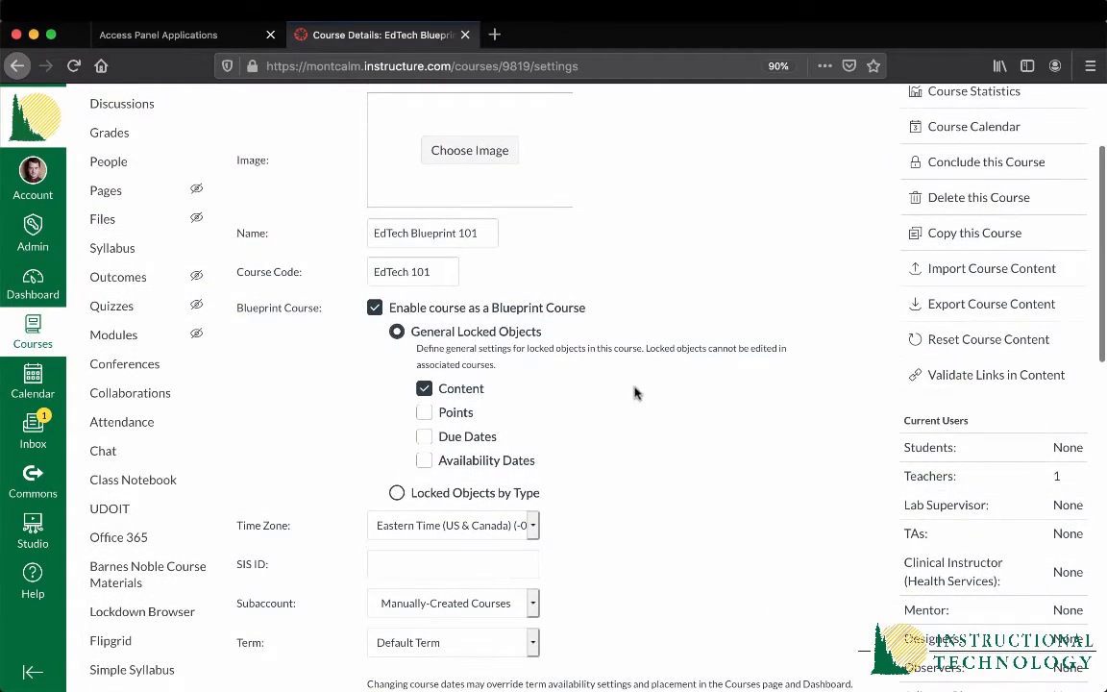
scroll(634, 392, "down", 10)
scroll(627, 415, "up", 5)
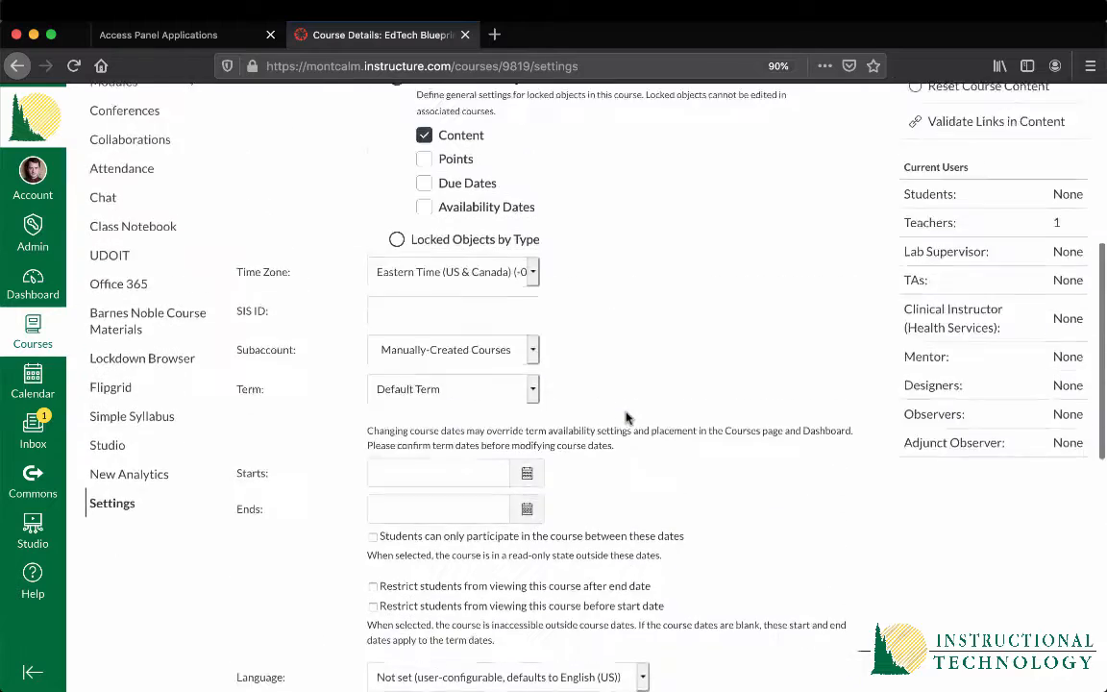
scroll(626, 417, "up", 2)
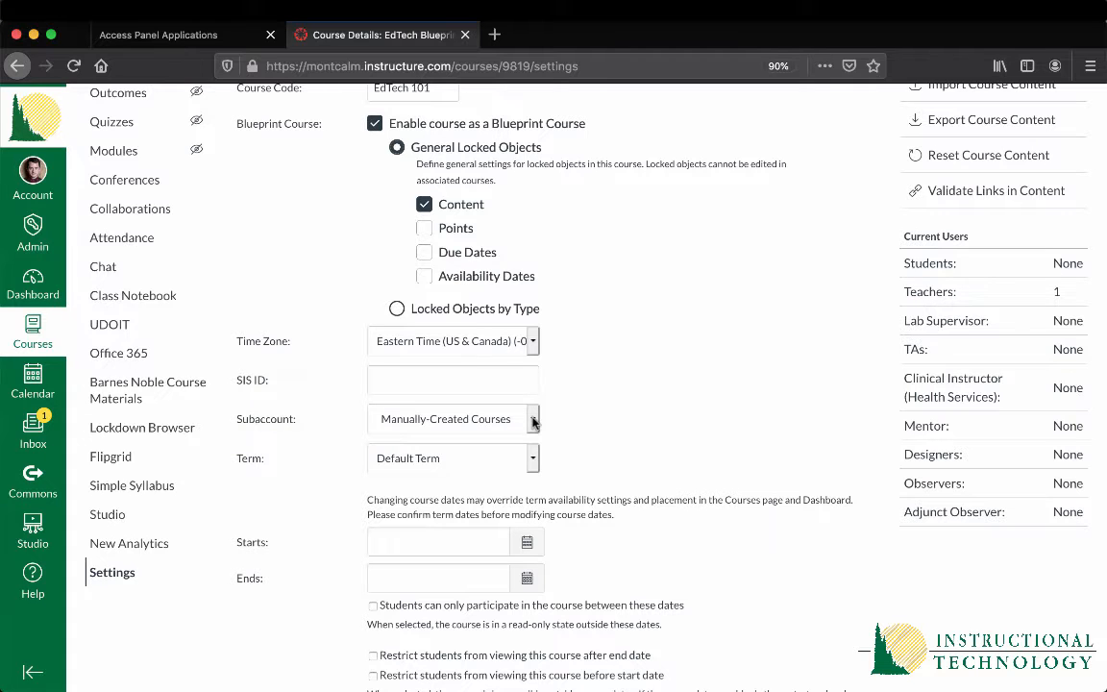
left_click(533, 421)
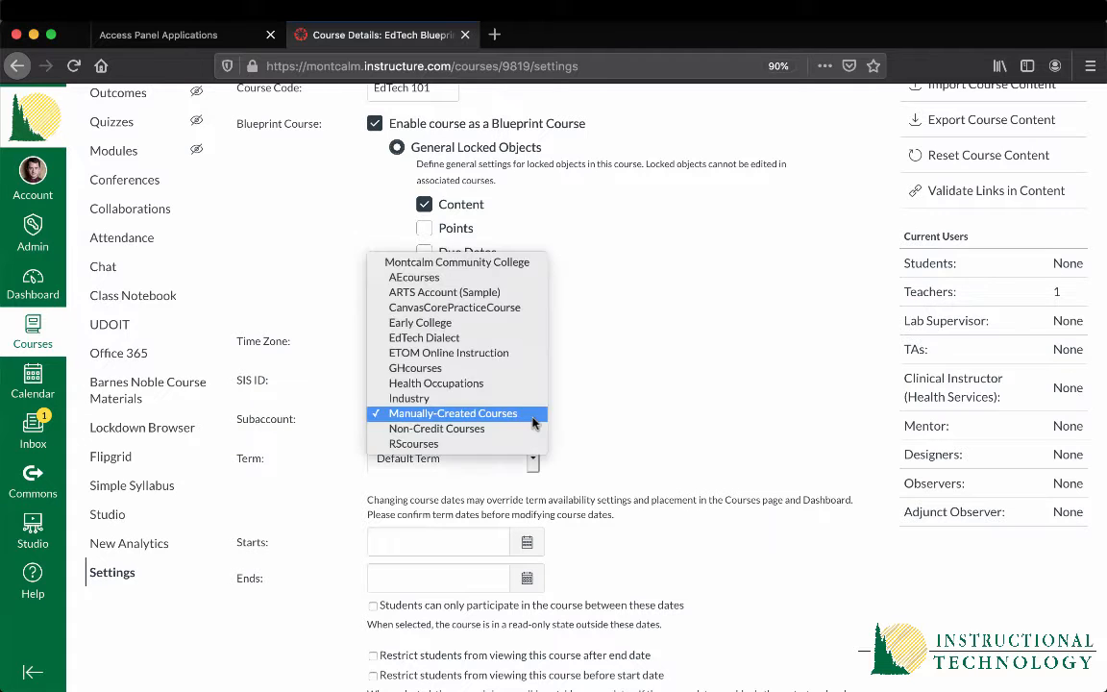
left_click(468, 341)
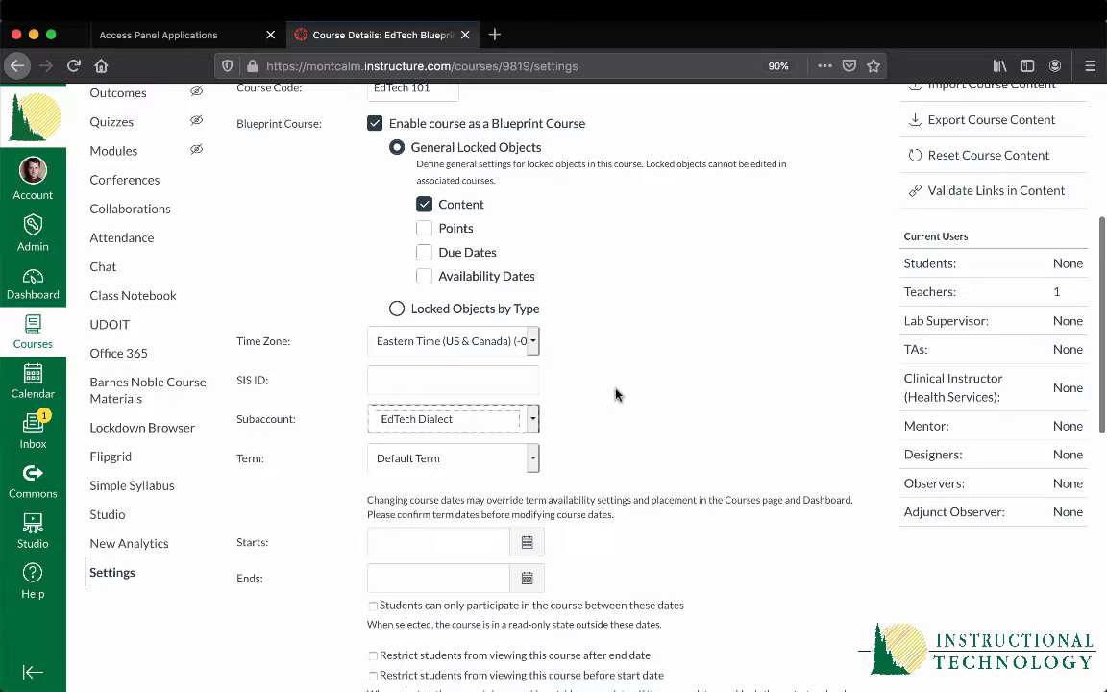
scroll(616, 394, "down", 1)
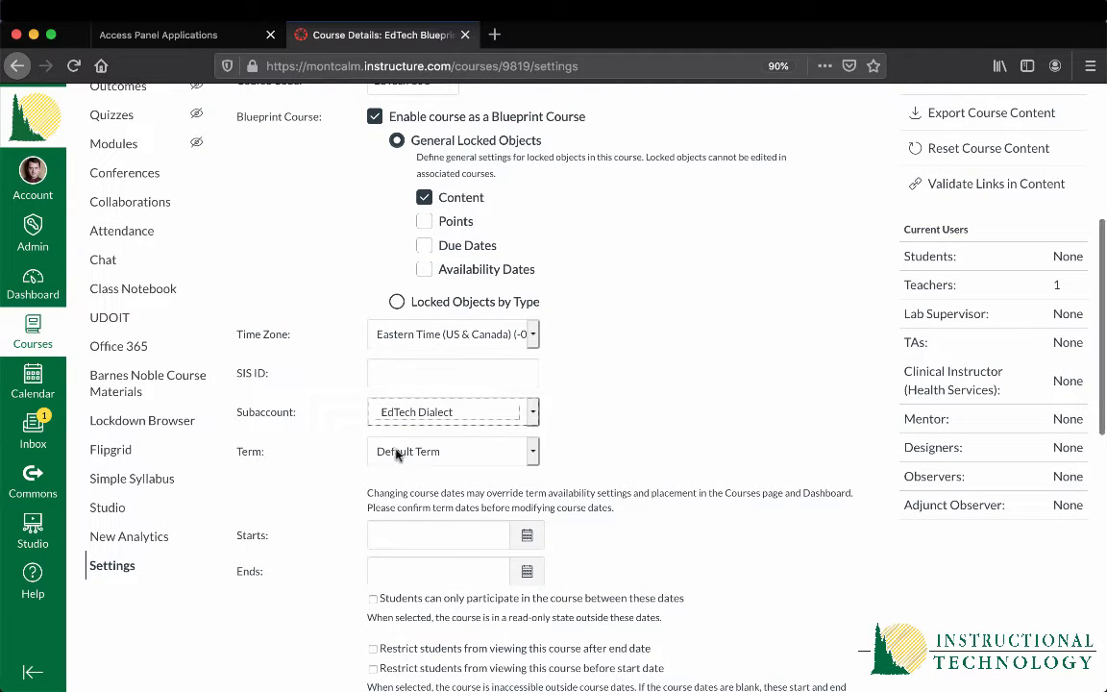
scroll(625, 427, "down", 15)
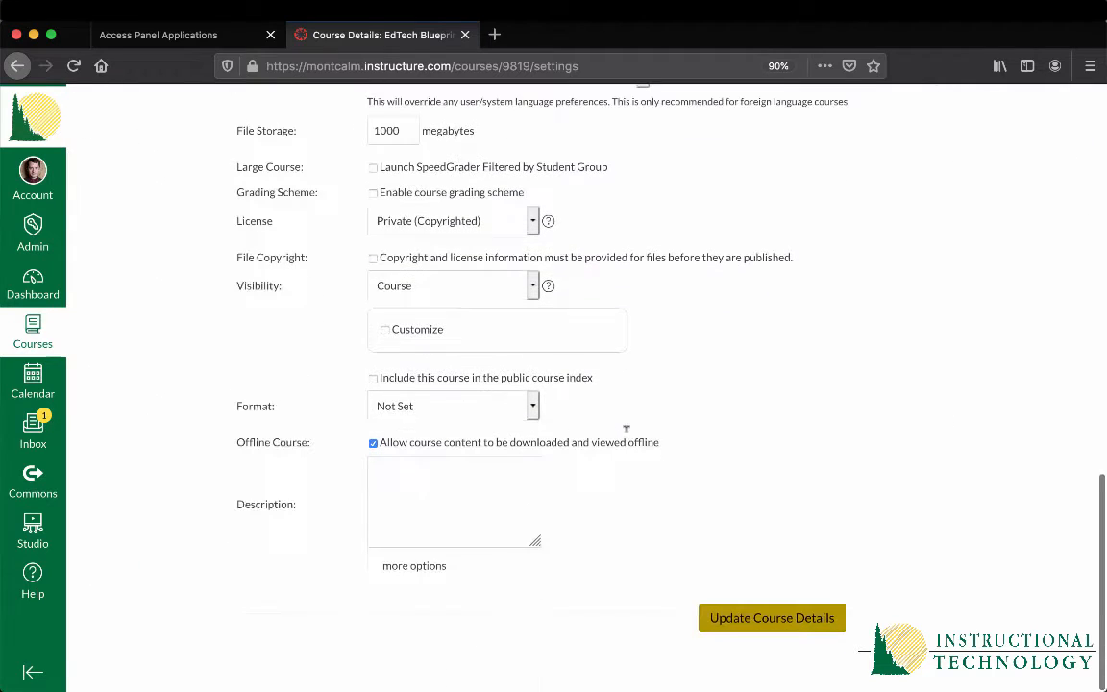
left_click(755, 624)
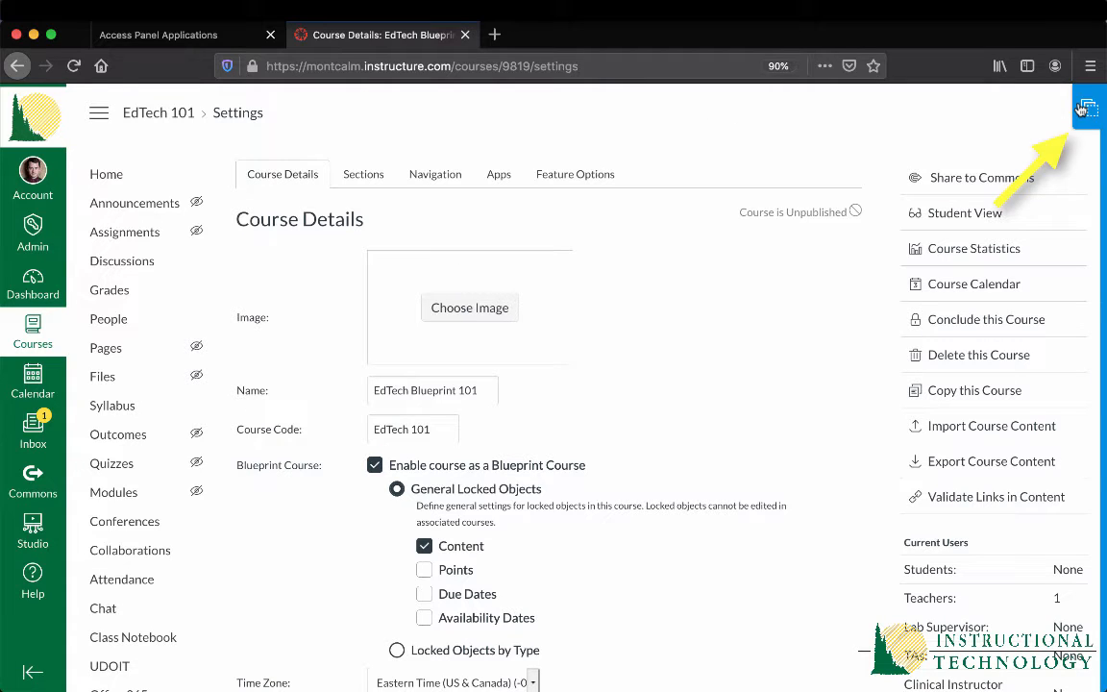
View the course's Blueprint options and return to the course home page.
left_click(1086, 108)
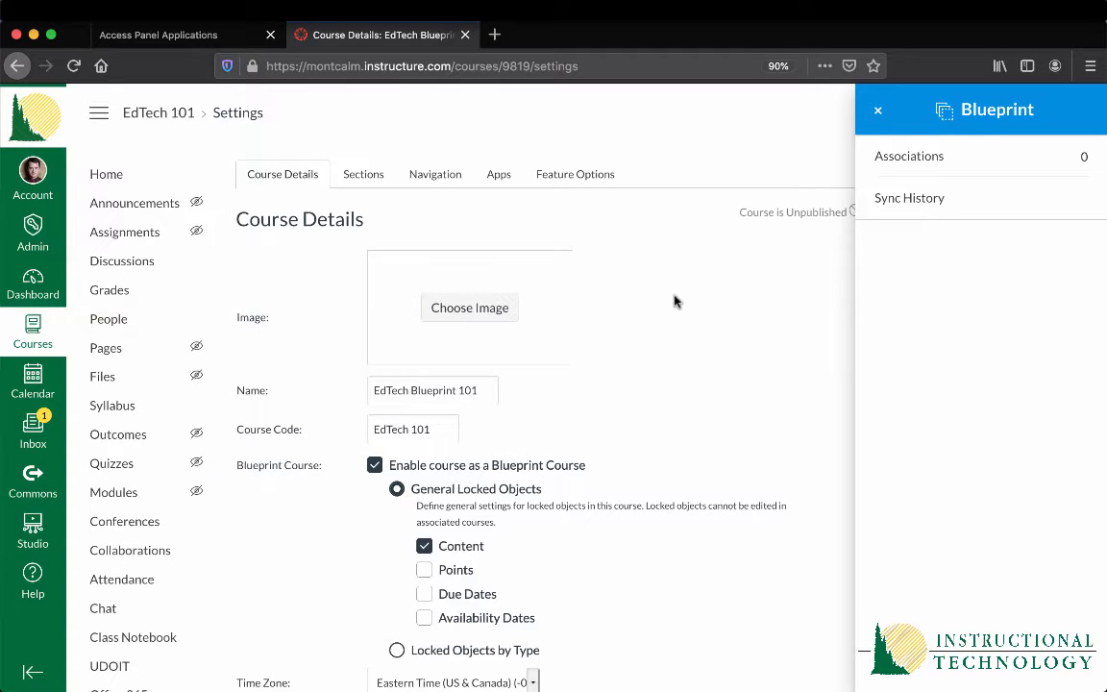
left_click(119, 185)
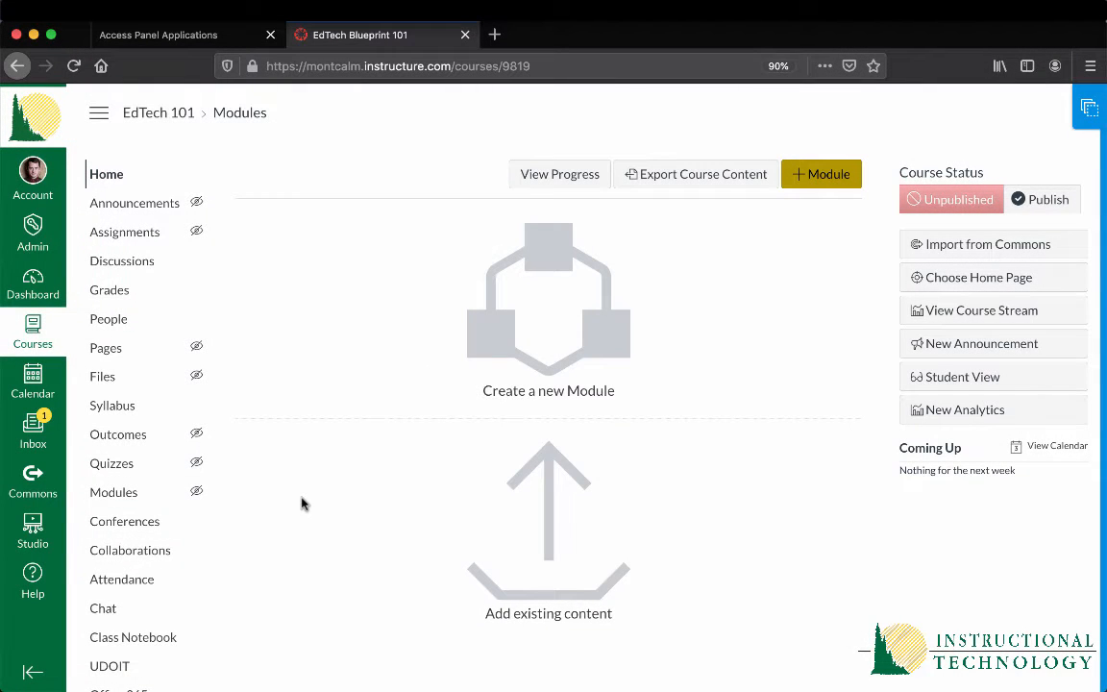
View the Import Content page through the course settings and go back to the course home page.
scroll(133, 568, "down", 5)
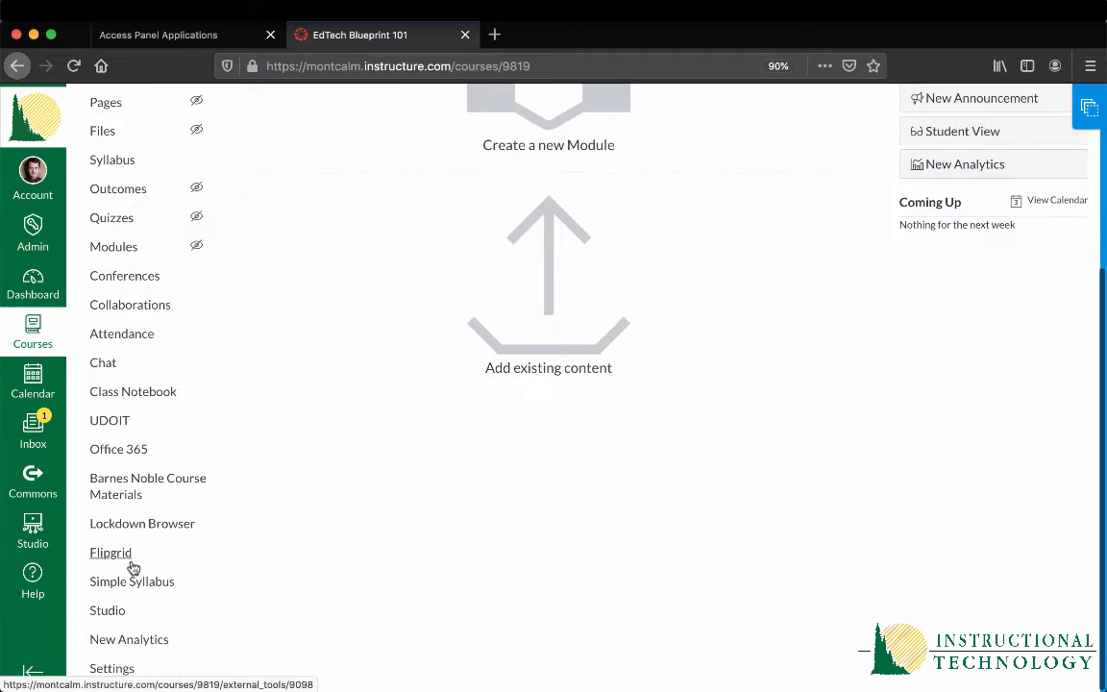
left_click(115, 667)
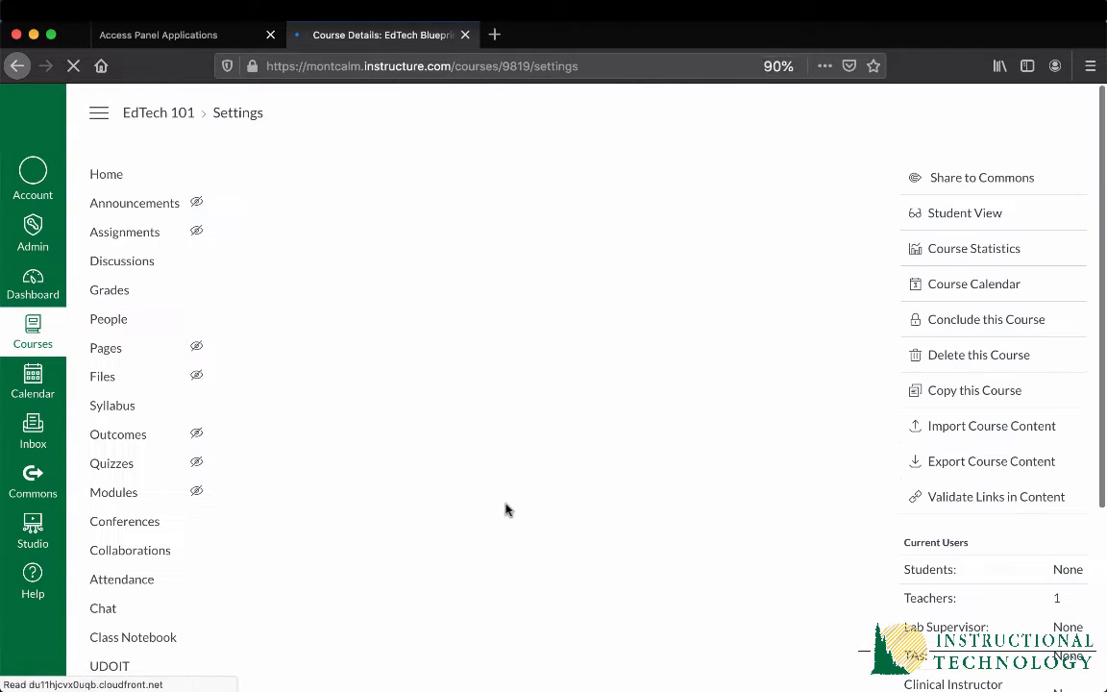
left_click(968, 429)
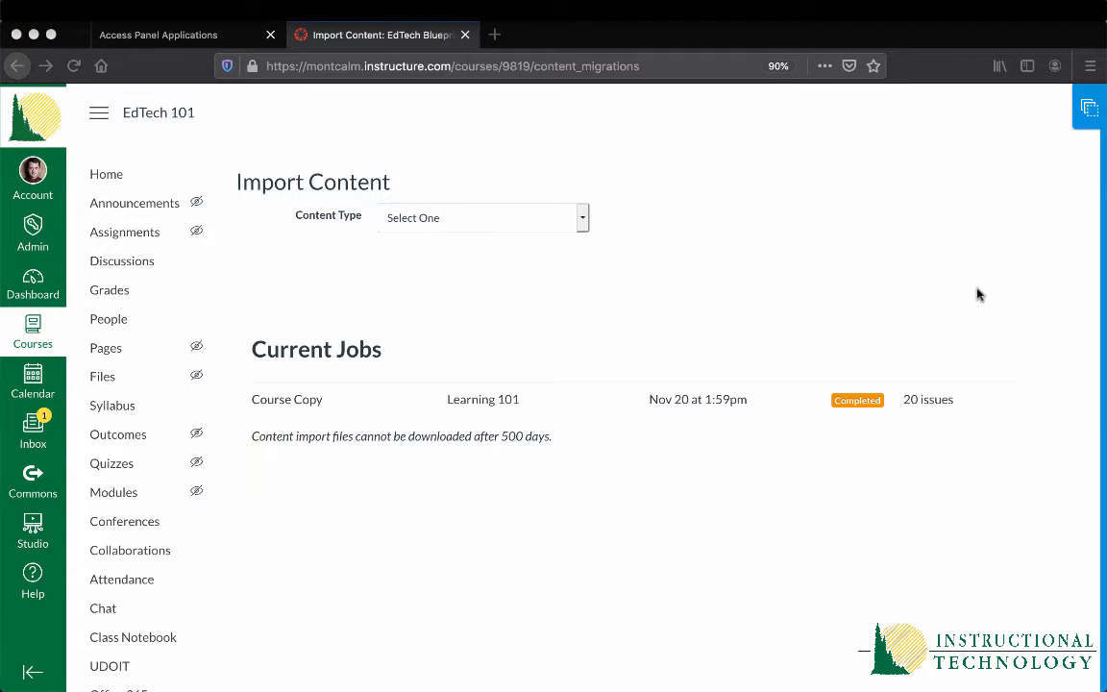
left_click(108, 175)
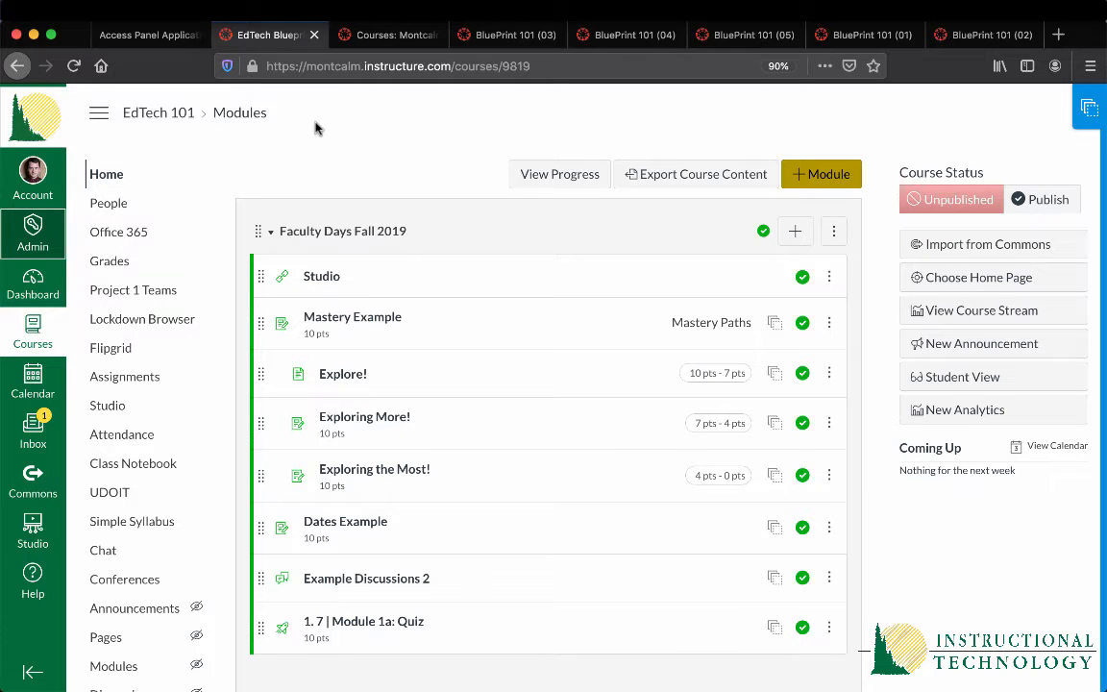
Rearrange the open BluePrint 101 course tabs so sections (01) to (05) are in numerical order.
left_click(510, 35)
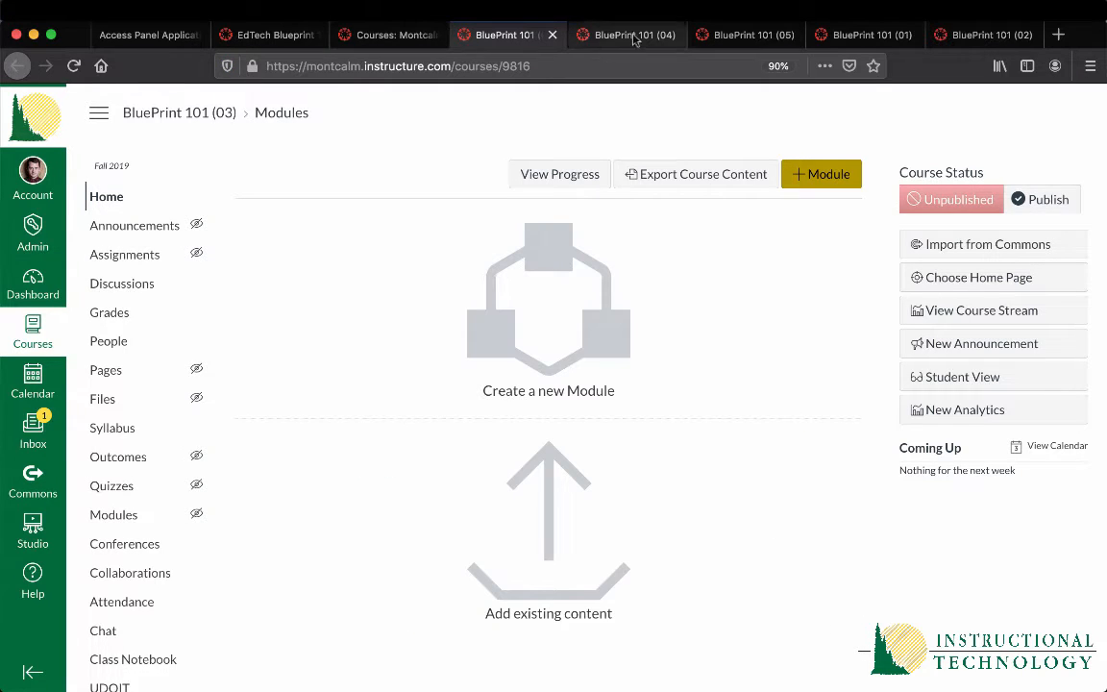
left_click_drag(799, 35, 513, 48)
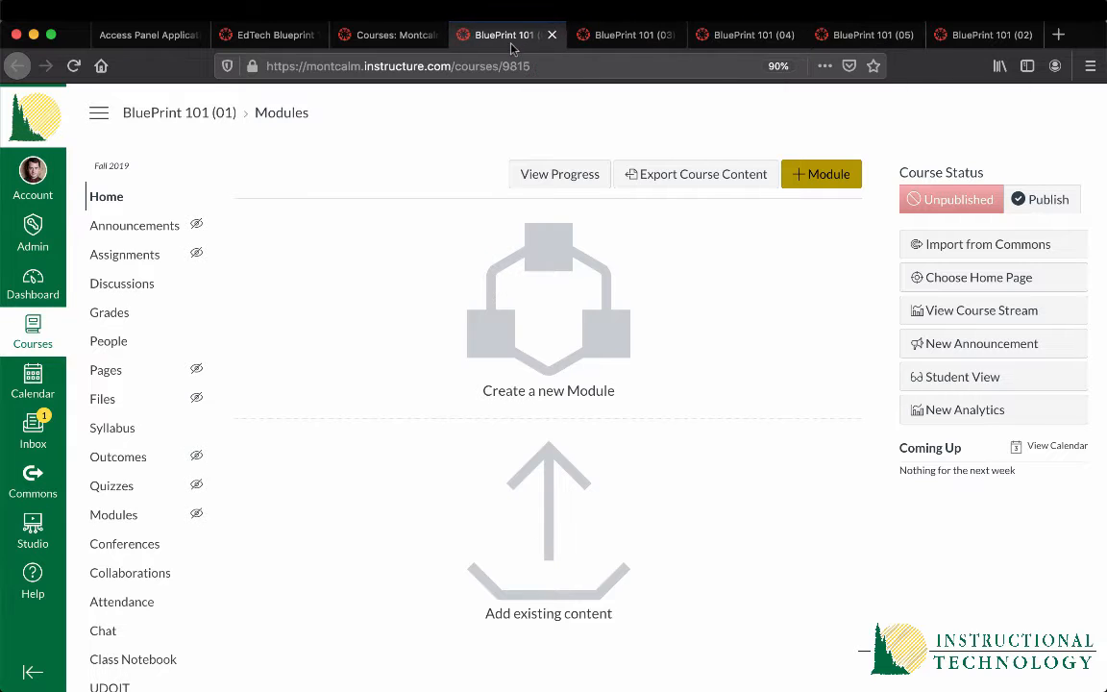
left_click_drag(985, 34, 622, 48)
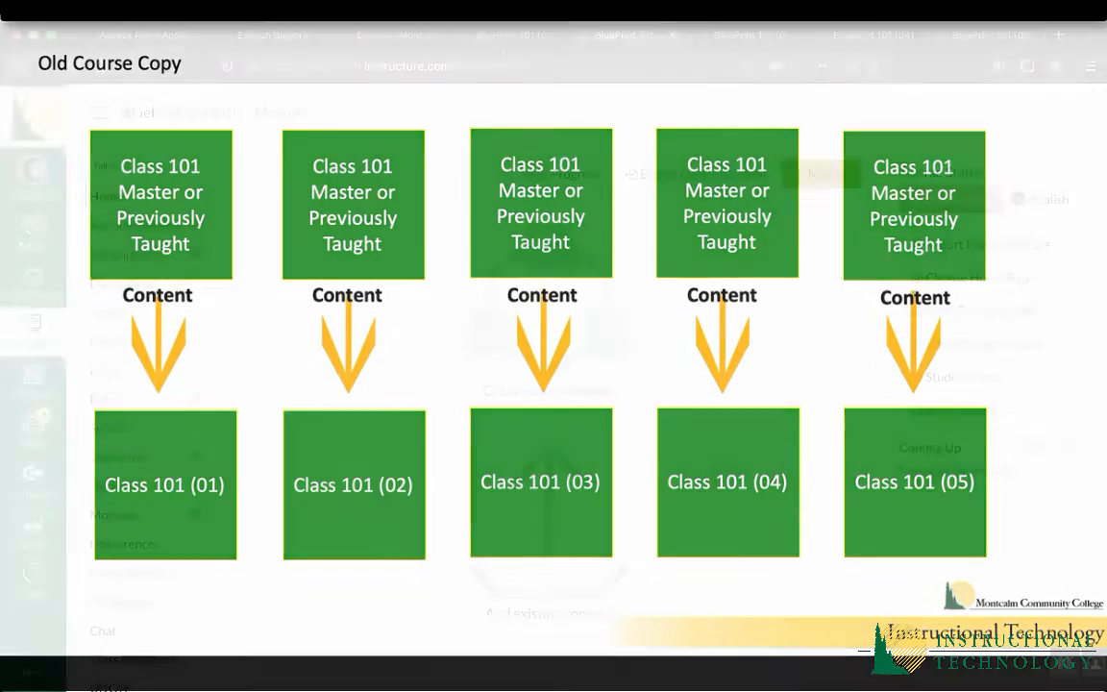
Examine the blueprint marker beside EdTech Blueprint 101 in the account's course list.
left_click(389, 36)
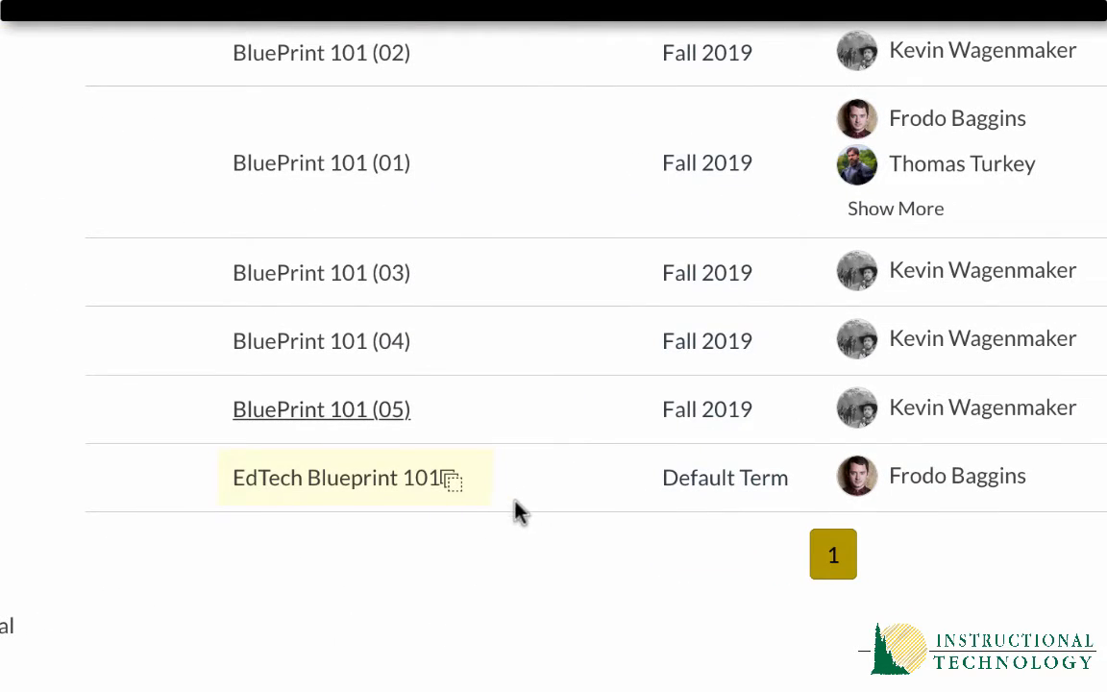
mouse_move(453, 481)
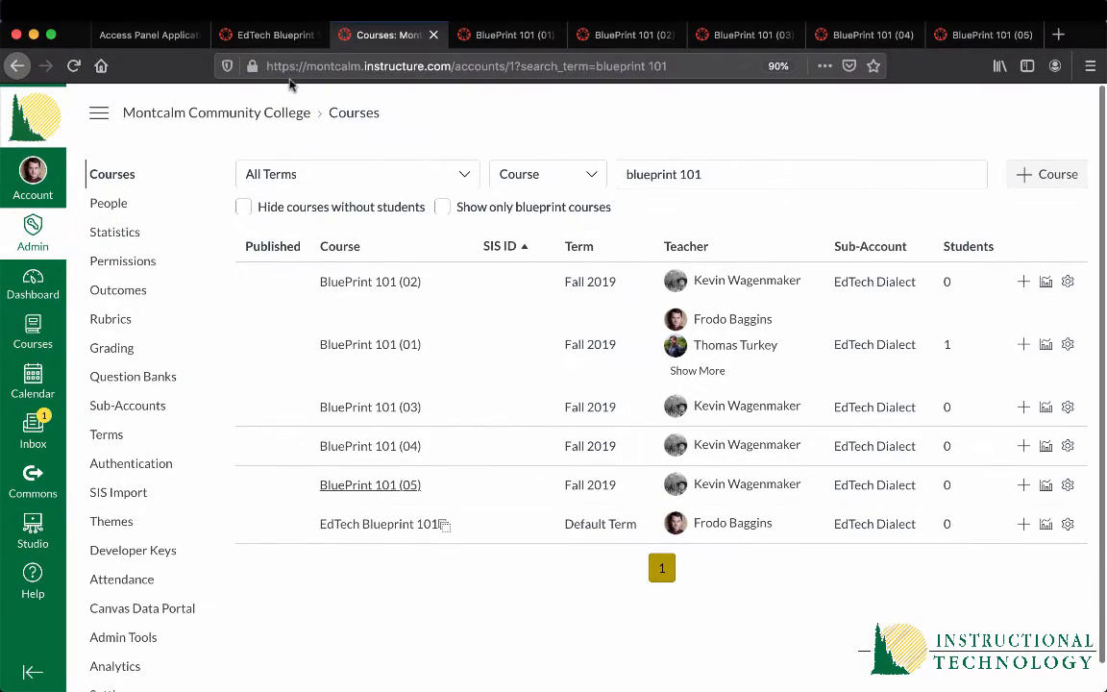
Return to the EdTech Blueprint 101 course and open its blueprint Associations.
left_click(267, 35)
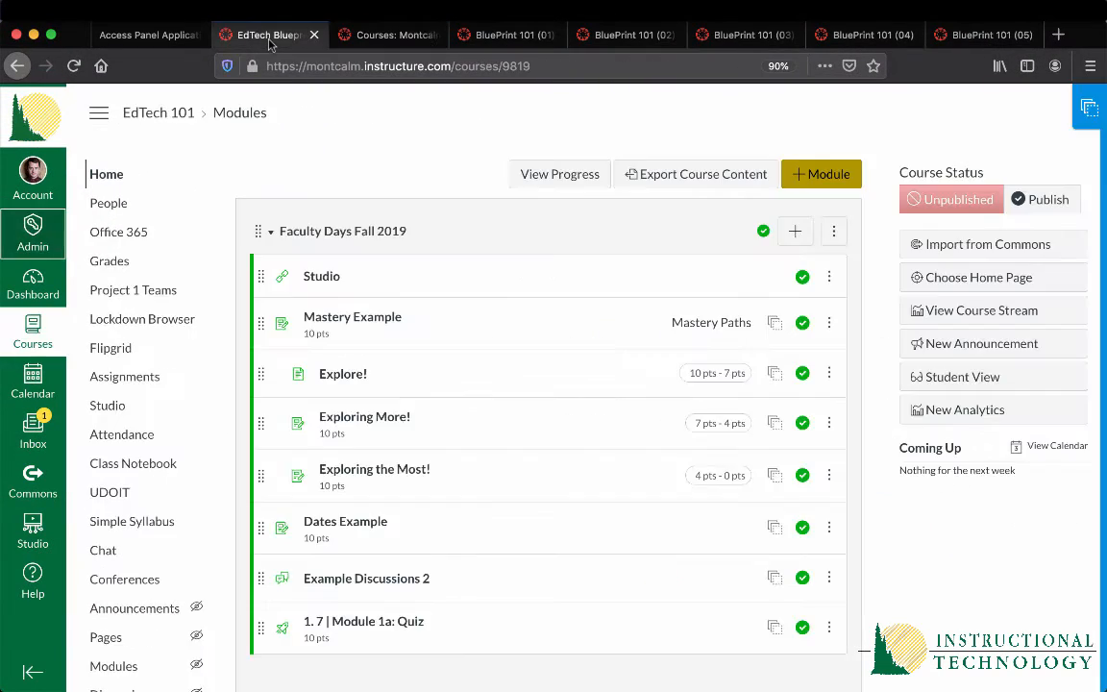
left_click(1089, 108)
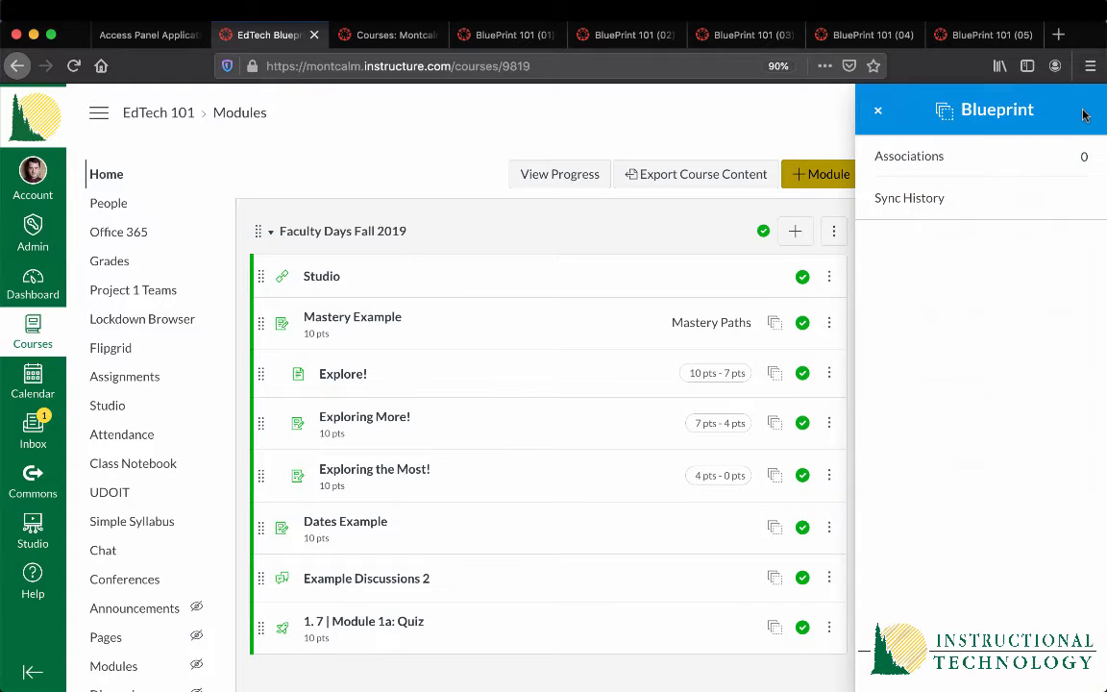
left_click(926, 158)
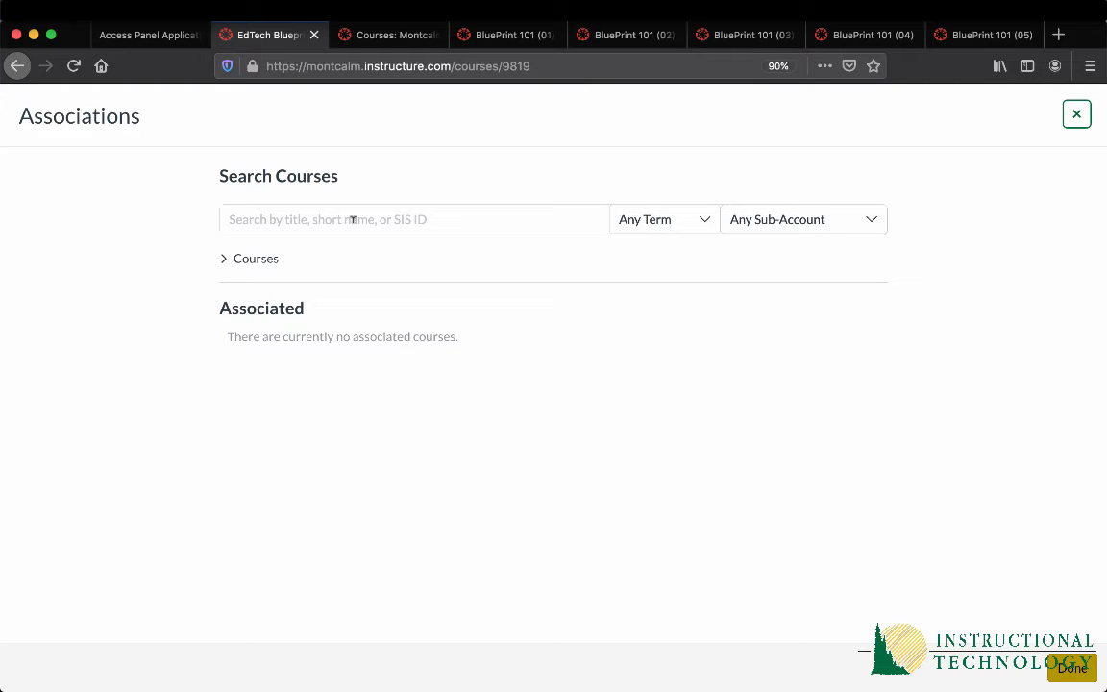
Filter the courses available for association to the Fall 2019 term.
left_click(700, 223)
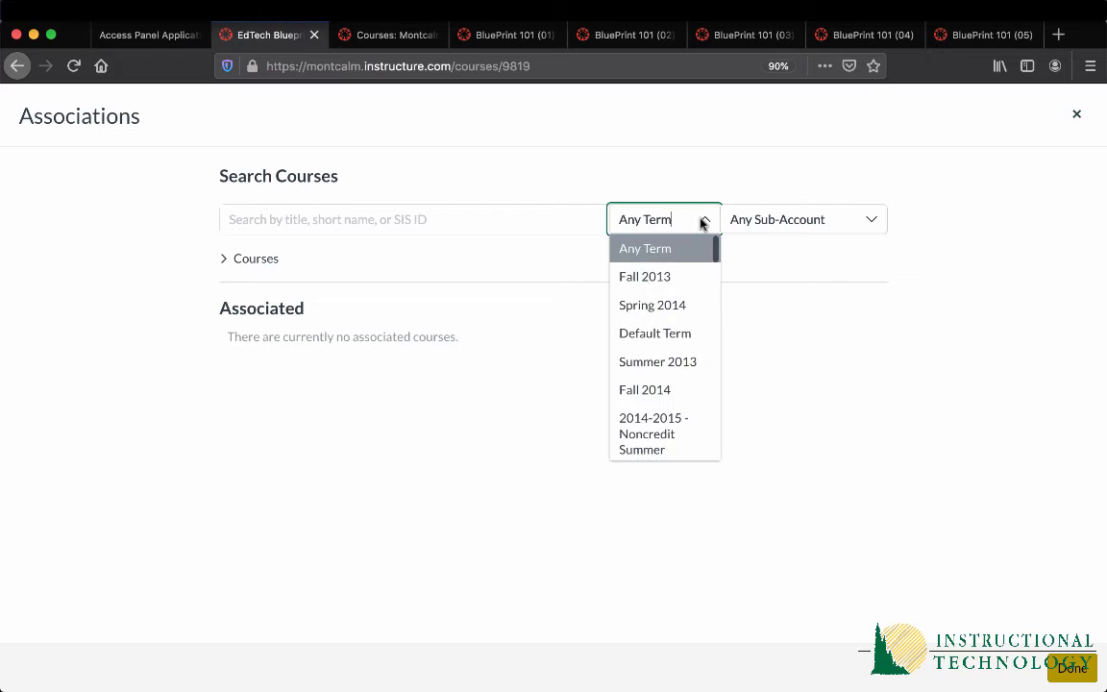
scroll(668, 298, "down", 5)
scroll(663, 373, "down", 8)
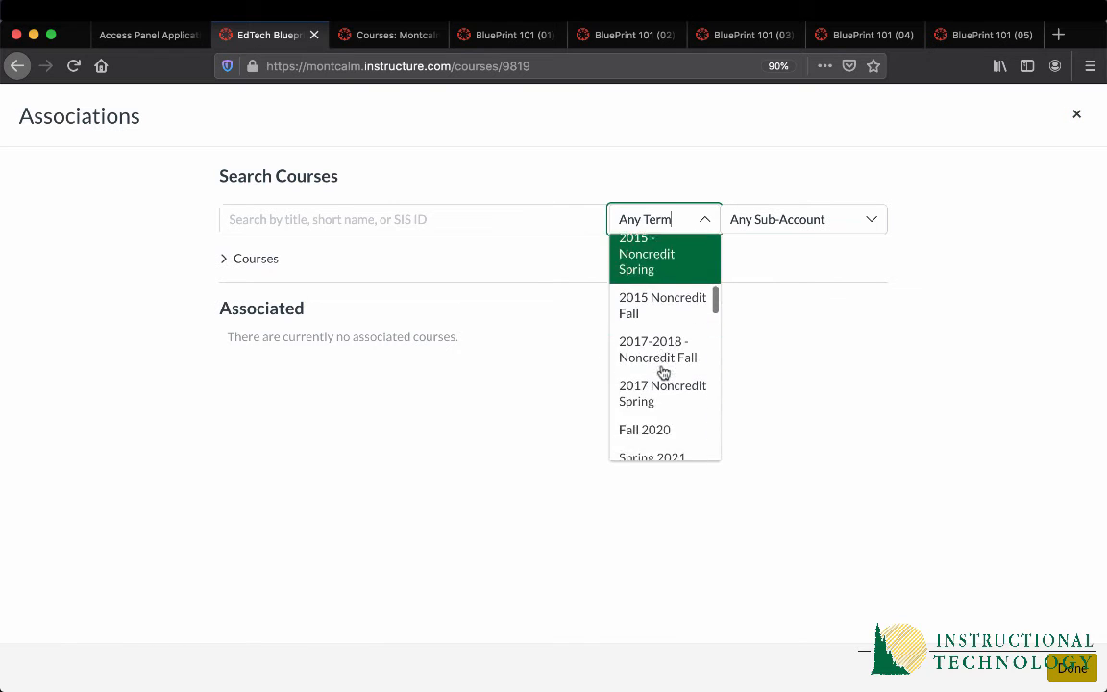
scroll(663, 373, "up", 3)
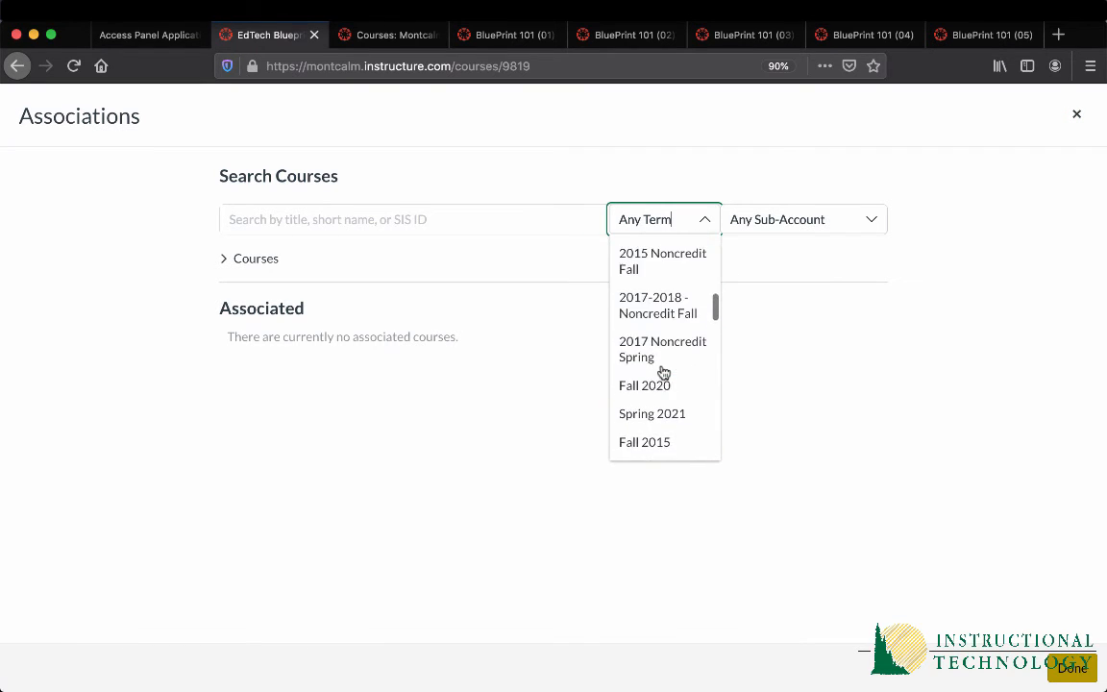
scroll(663, 373, "down", 3)
scroll(663, 373, "down", 4)
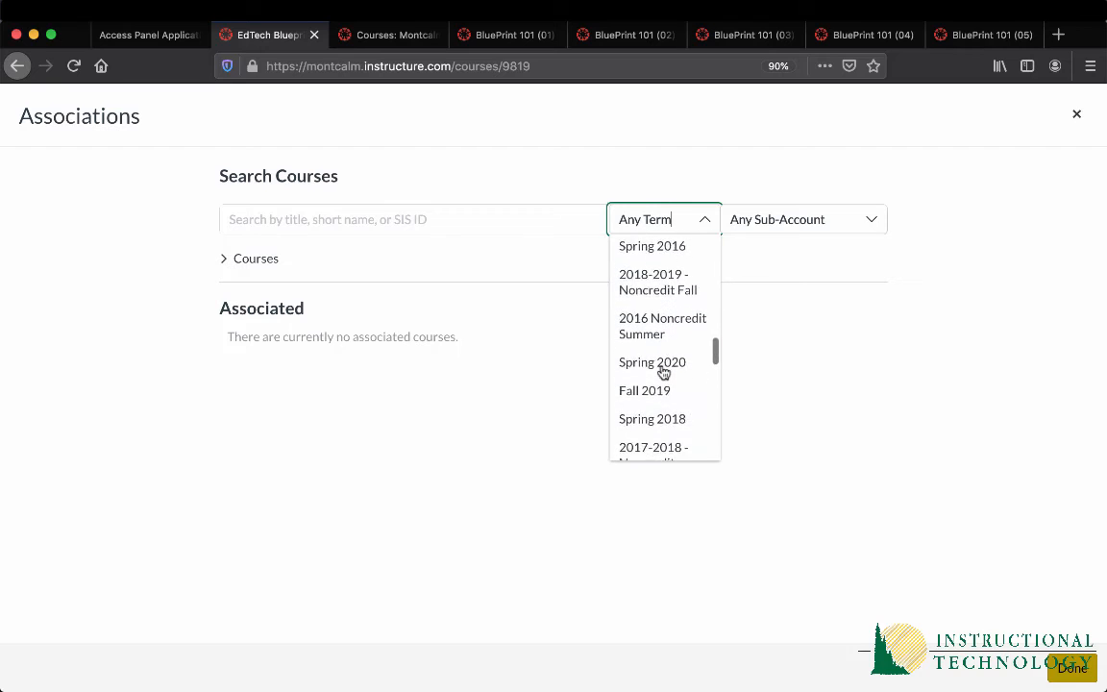
scroll(663, 373, "up", 4)
scroll(663, 372, "down", 2)
scroll(663, 373, "down", 3)
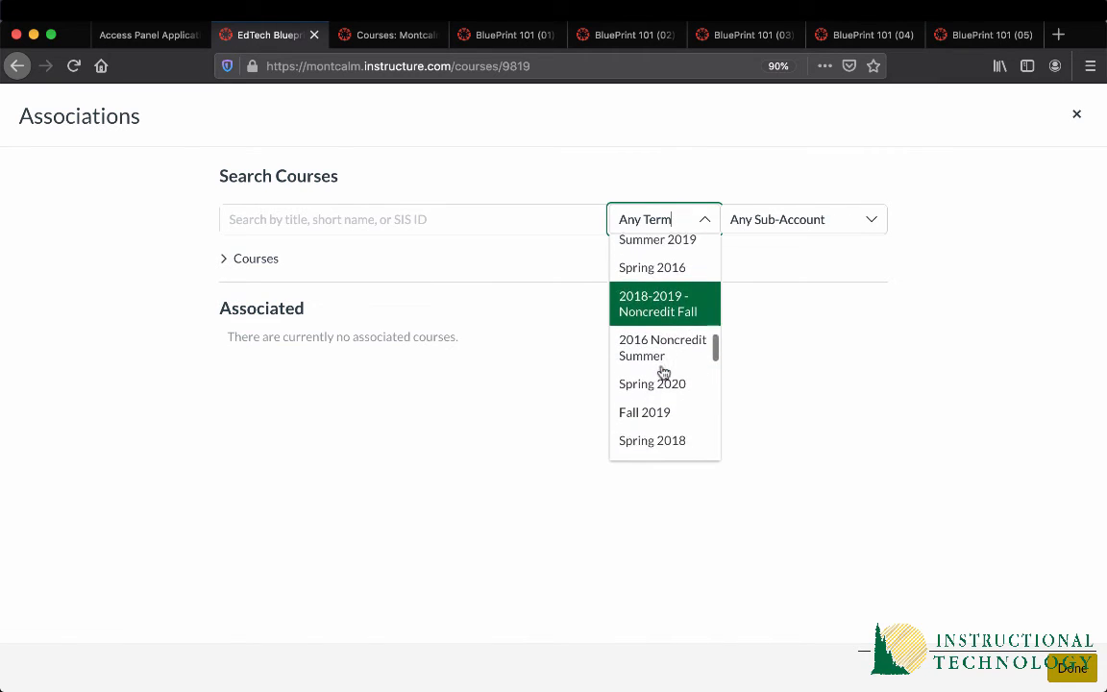
left_click(661, 388)
Select the BluePrint 101 courses (01), (02), (03), (04) and (05) for association with the blueprint.
scroll(185, 390, "down", 1)
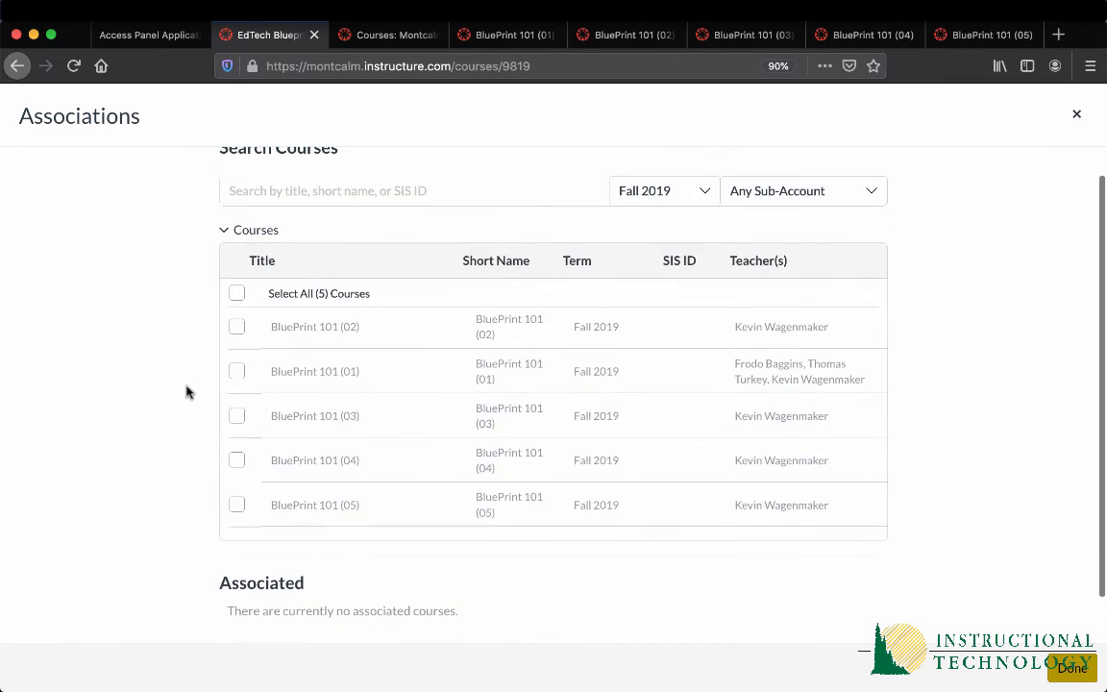
scroll(266, 420, "down", 2)
scroll(266, 420, "up", 1)
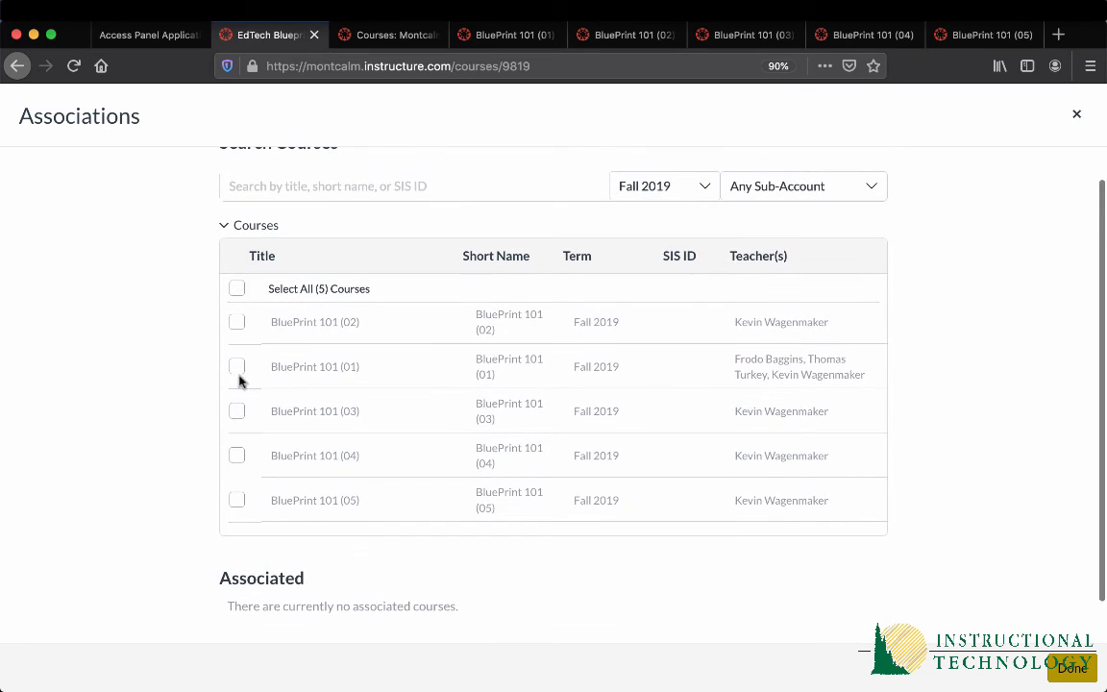
left_click(236, 366)
left_click(236, 323)
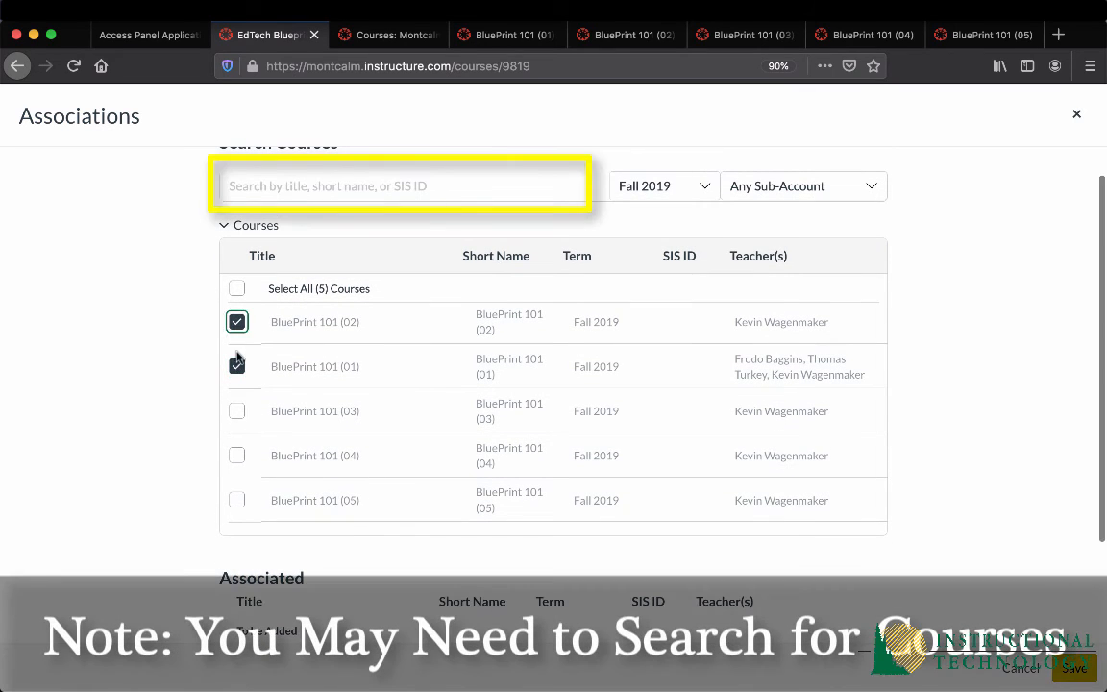
left_click(237, 411)
left_click(236, 455)
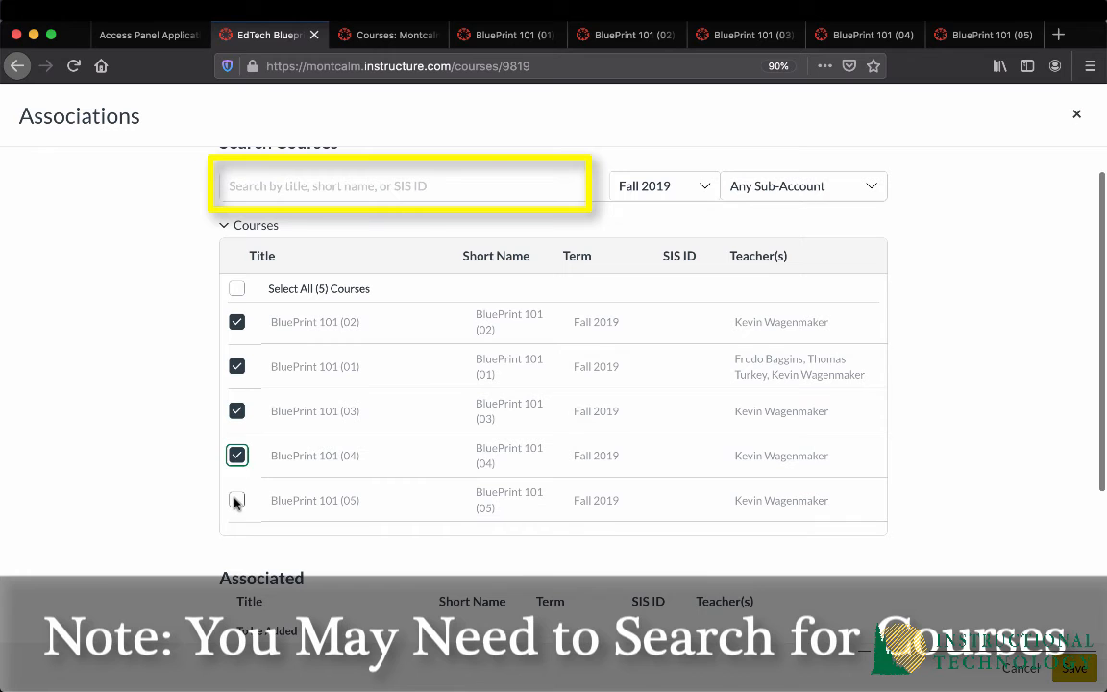
left_click(236, 500)
Review the courses waiting to be added, save the associations and close the Associations window.
scroll(196, 524, "down", 2)
scroll(196, 523, "down", 3)
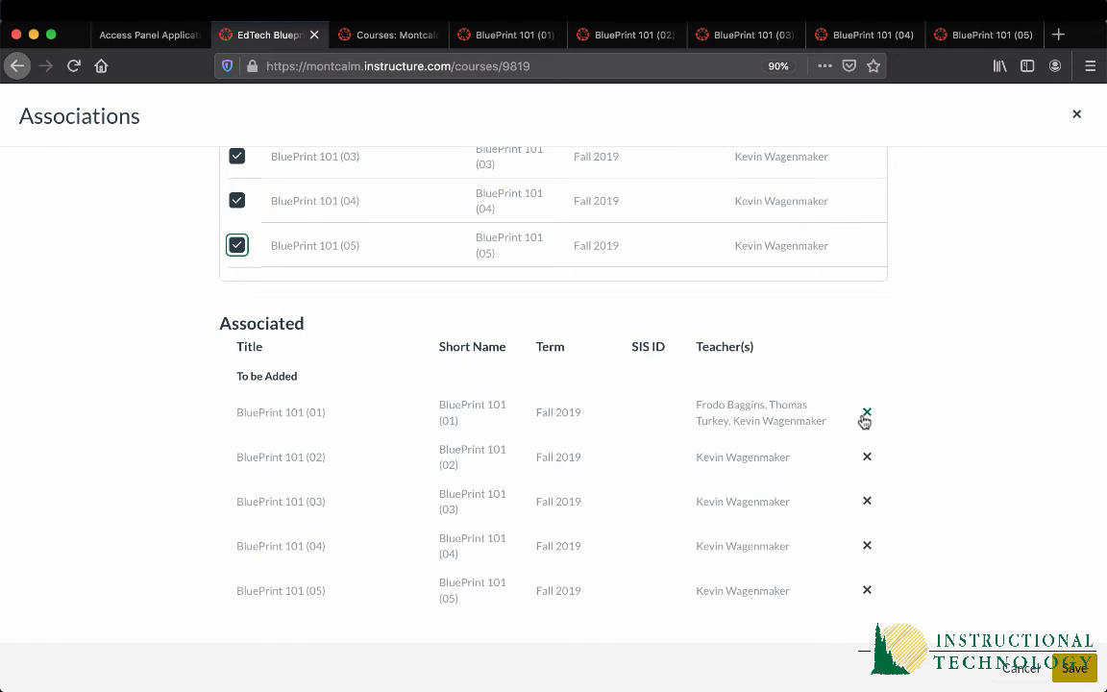
left_click(1072, 669)
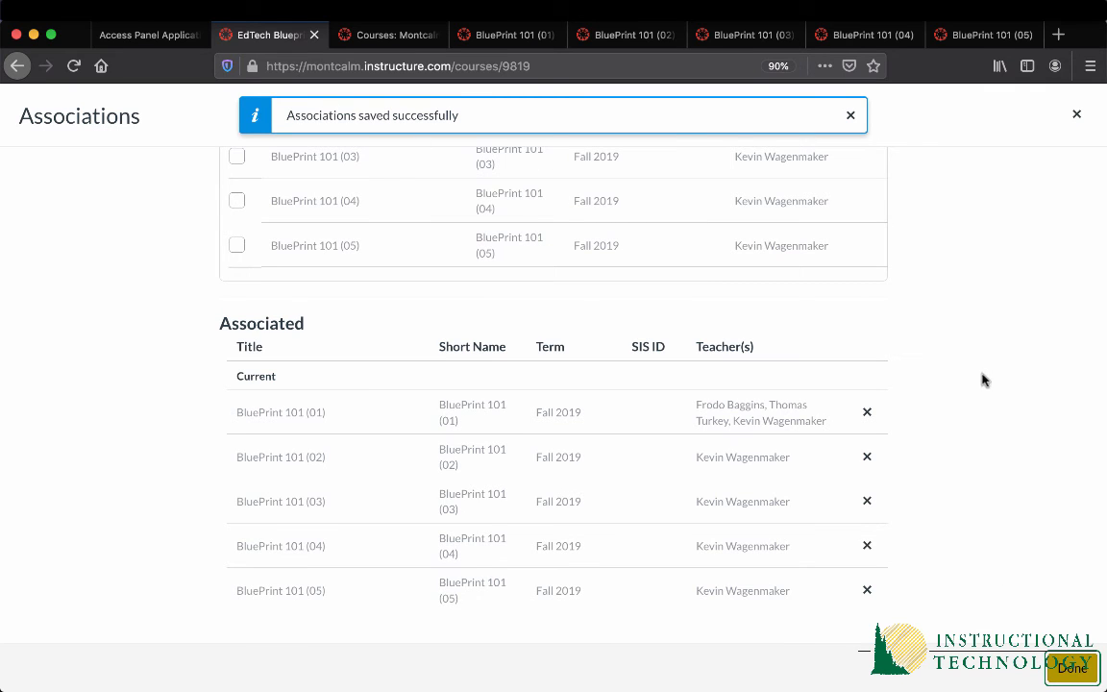
left_click(1071, 669)
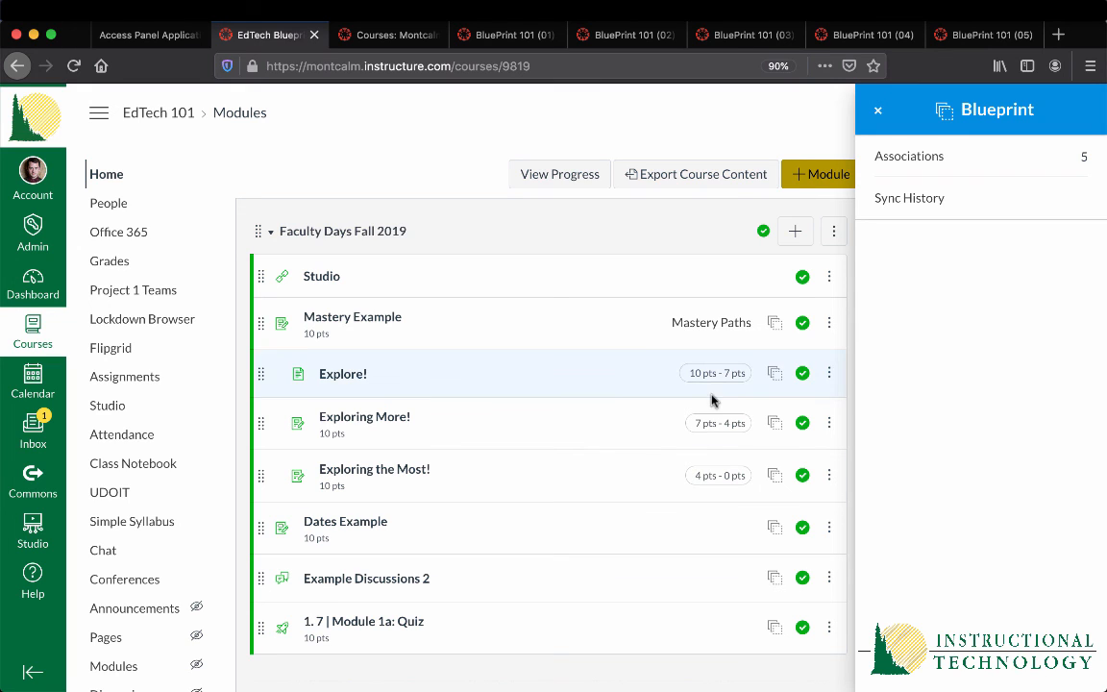
Reload BluePrint 101 (01) and check the modules in each associated course from (01) to (05).
left_click(514, 44)
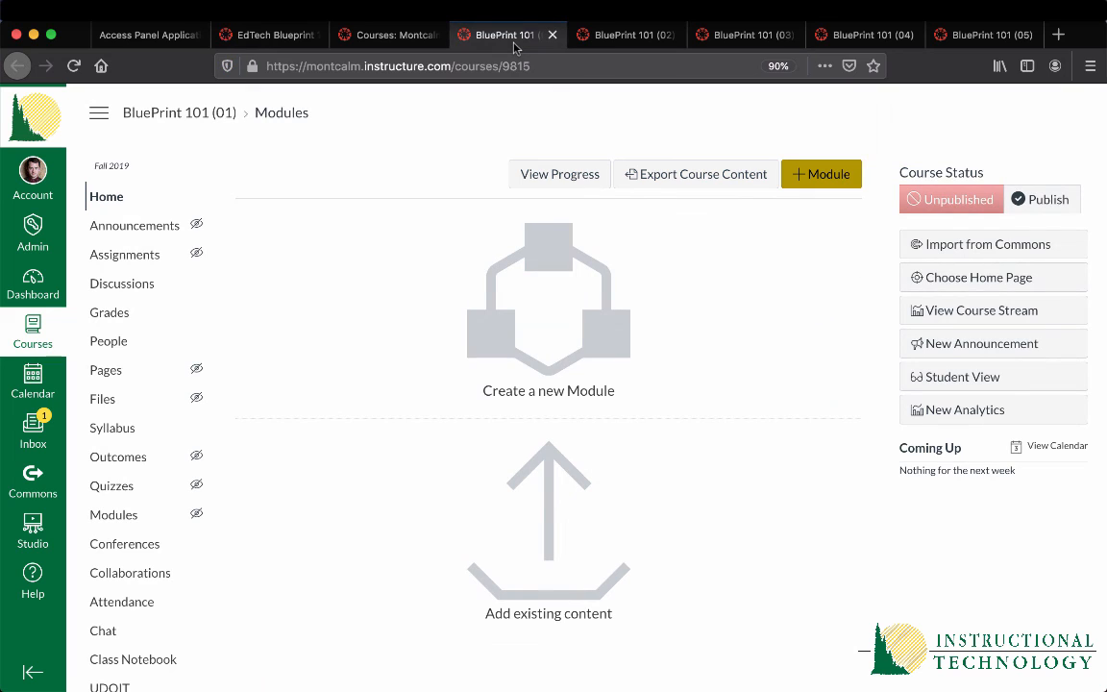
key("super+r")
left_click(630, 36)
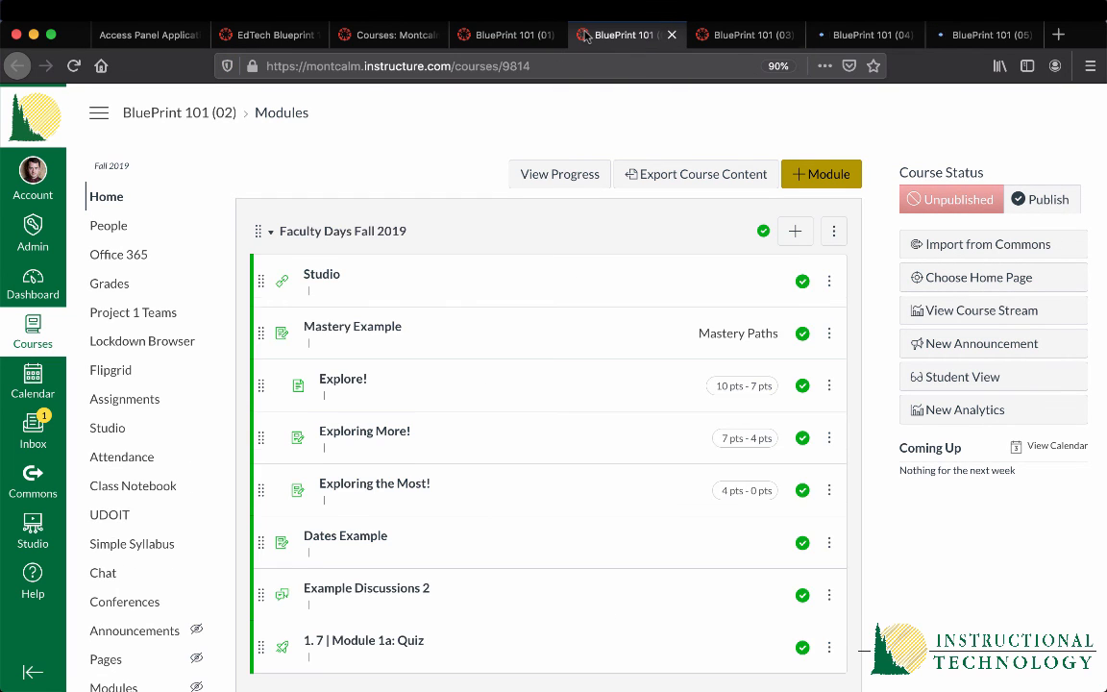
left_click(745, 37)
left_click(846, 37)
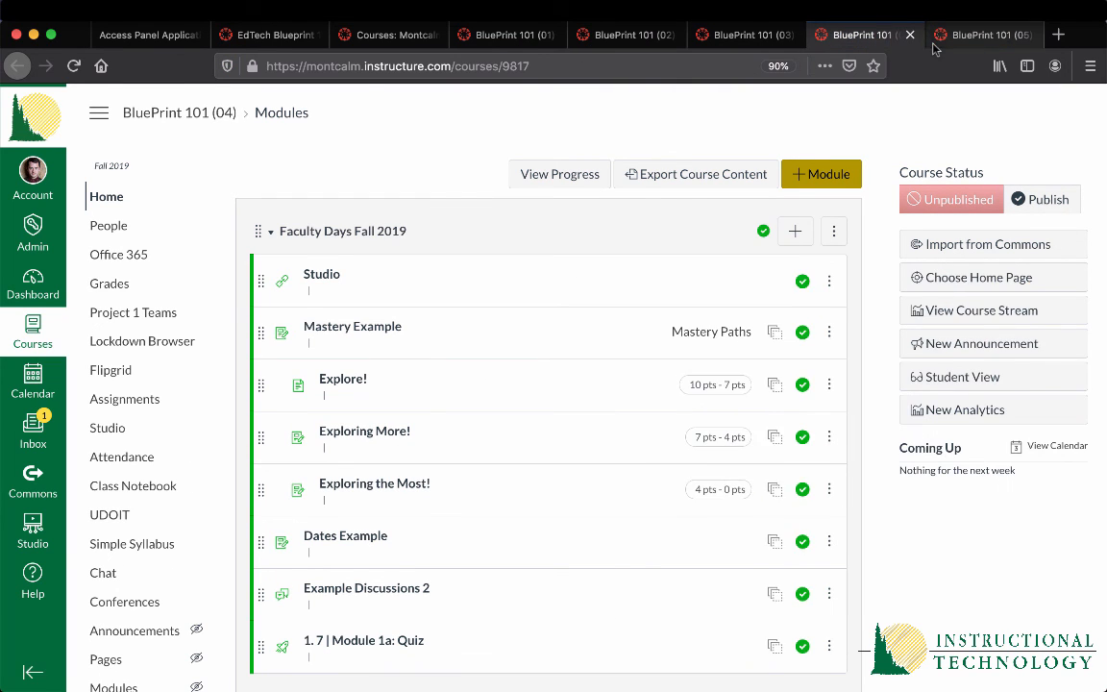
left_click(980, 35)
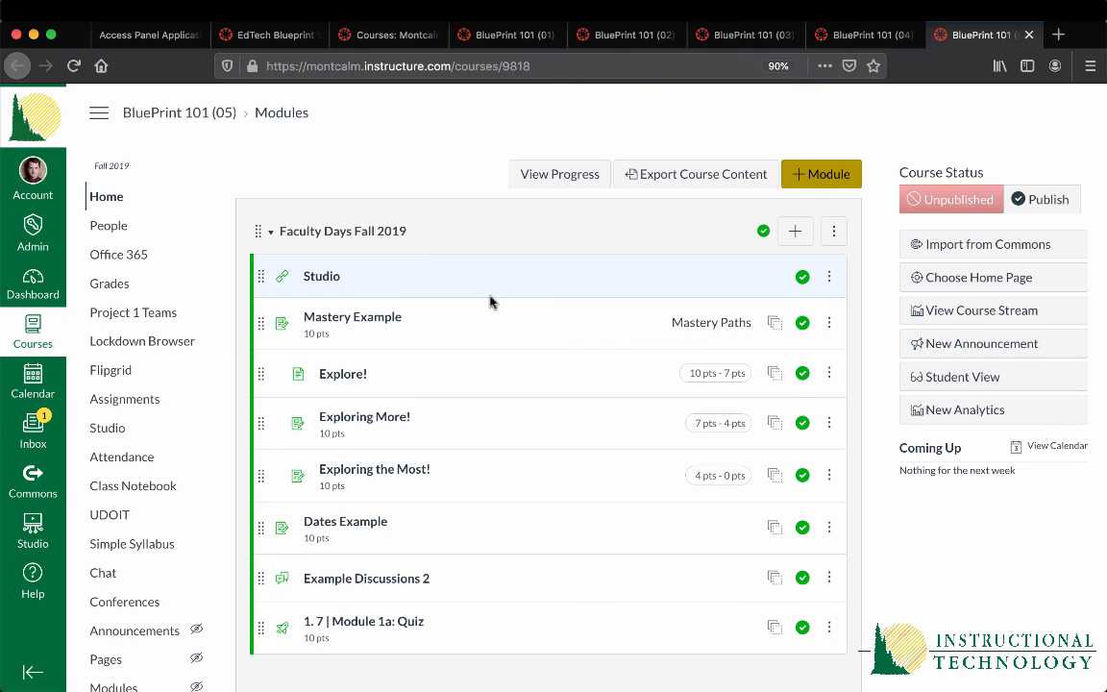